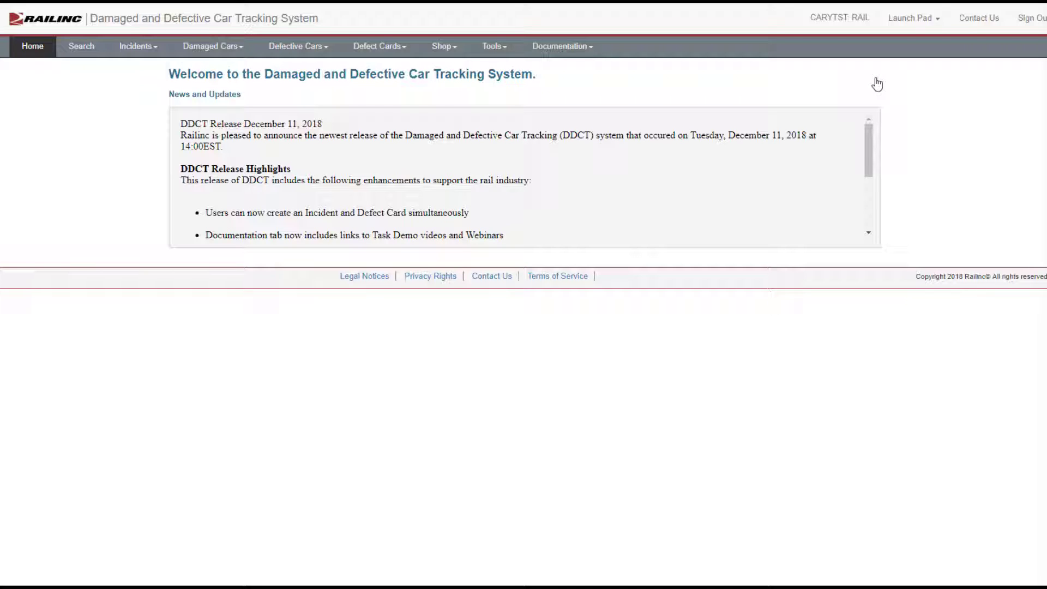
Start a new car incident under AAR Interchange Rule 95 - Handling Line Responsible Damage with the incident type Part removal.
click(138, 50)
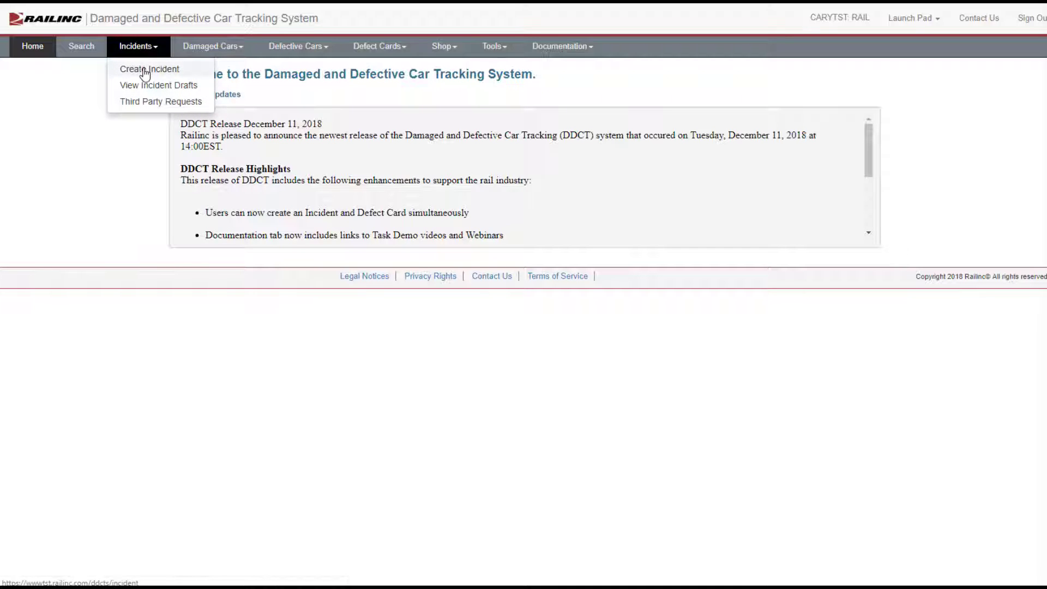
click(135, 69)
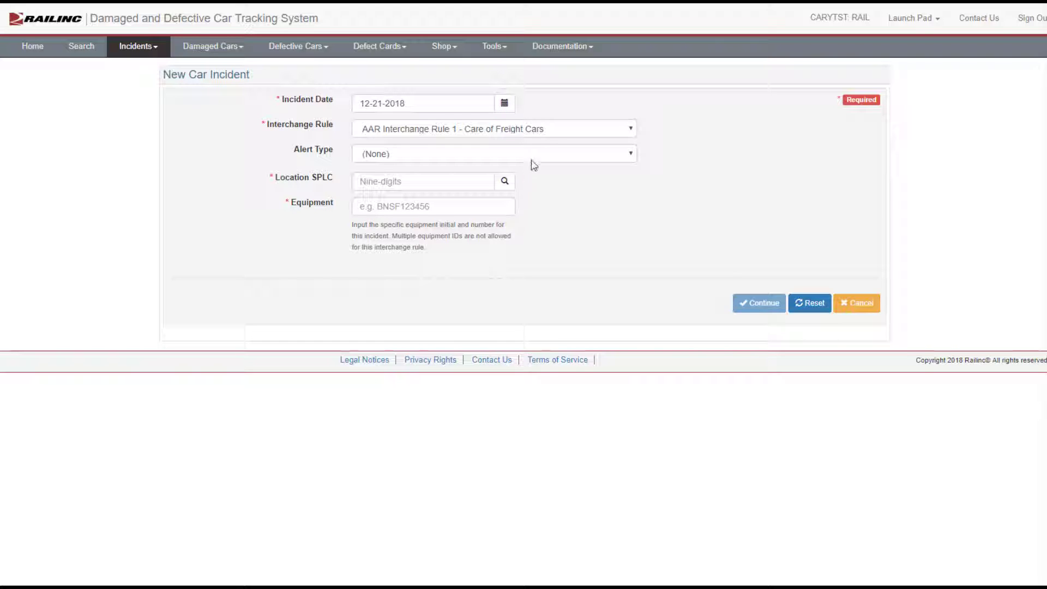
click(549, 134)
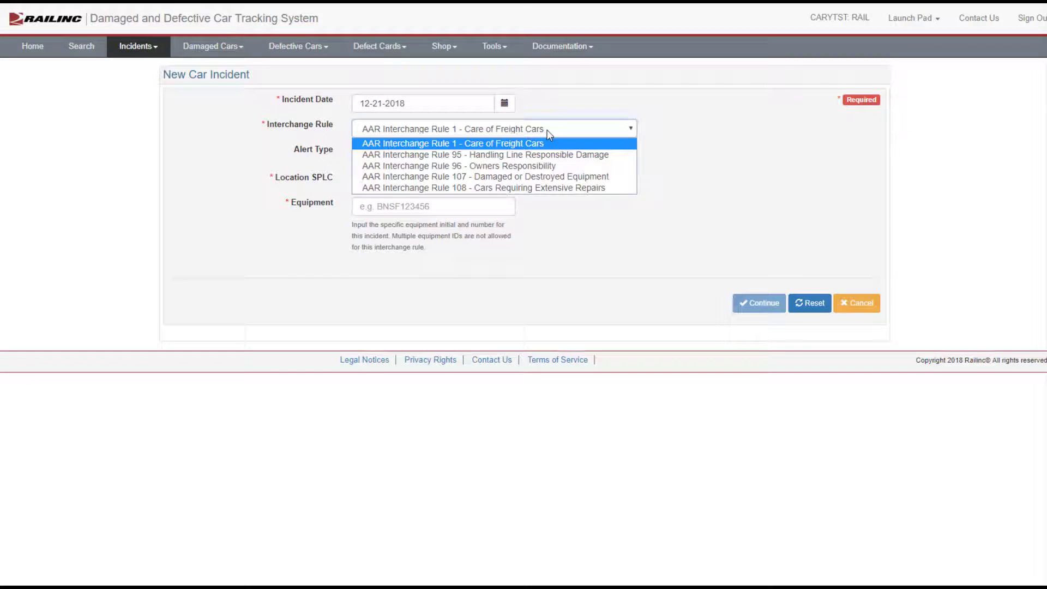
click(527, 155)
click(528, 155)
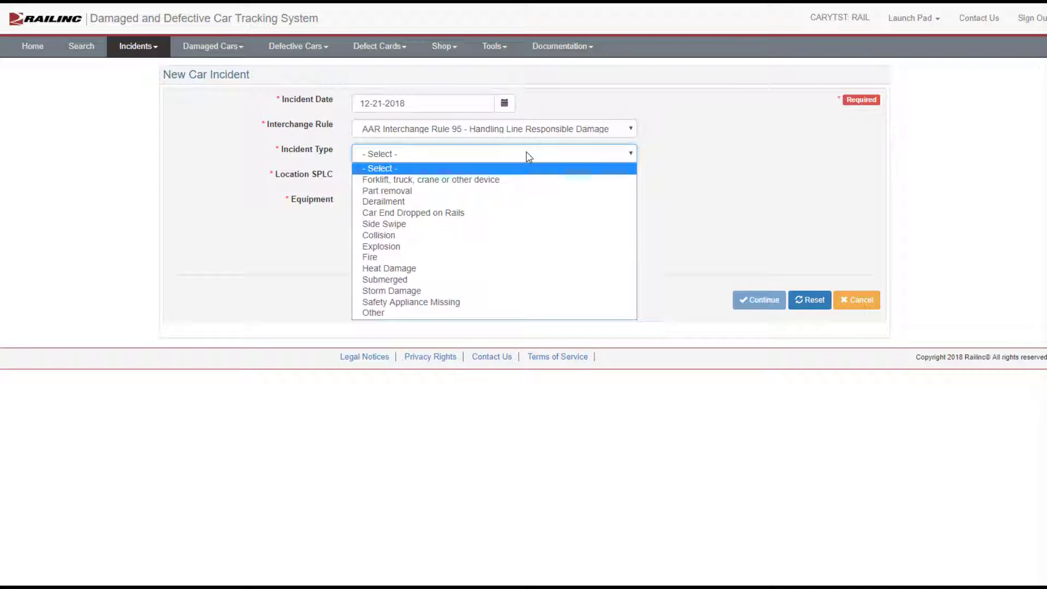
click(487, 192)
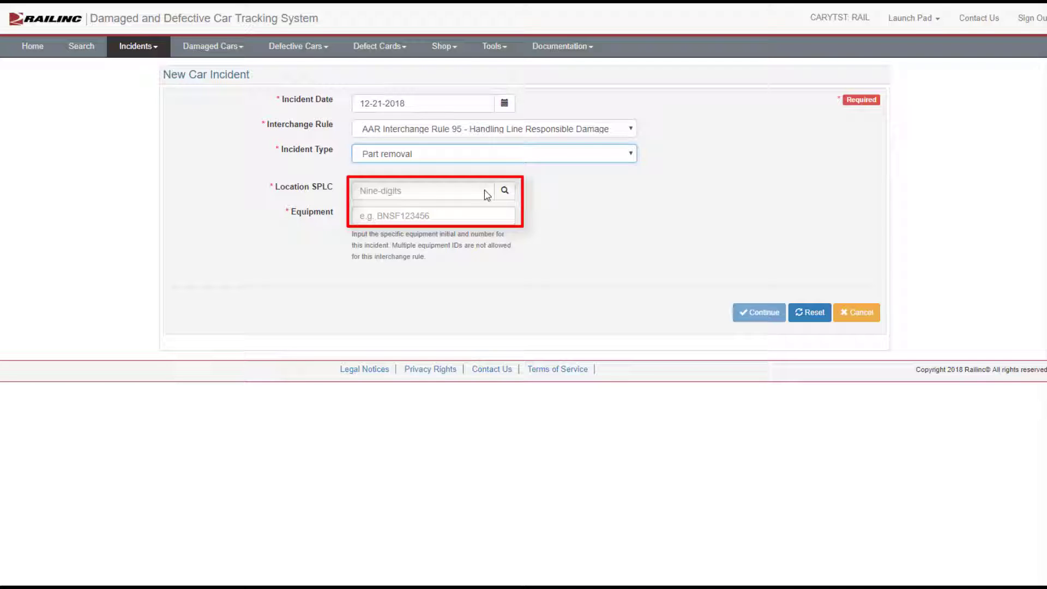
Enter location SPLC 566900000 and equipment Rail874 for the incident, and continue to the possession check.
click(458, 191)
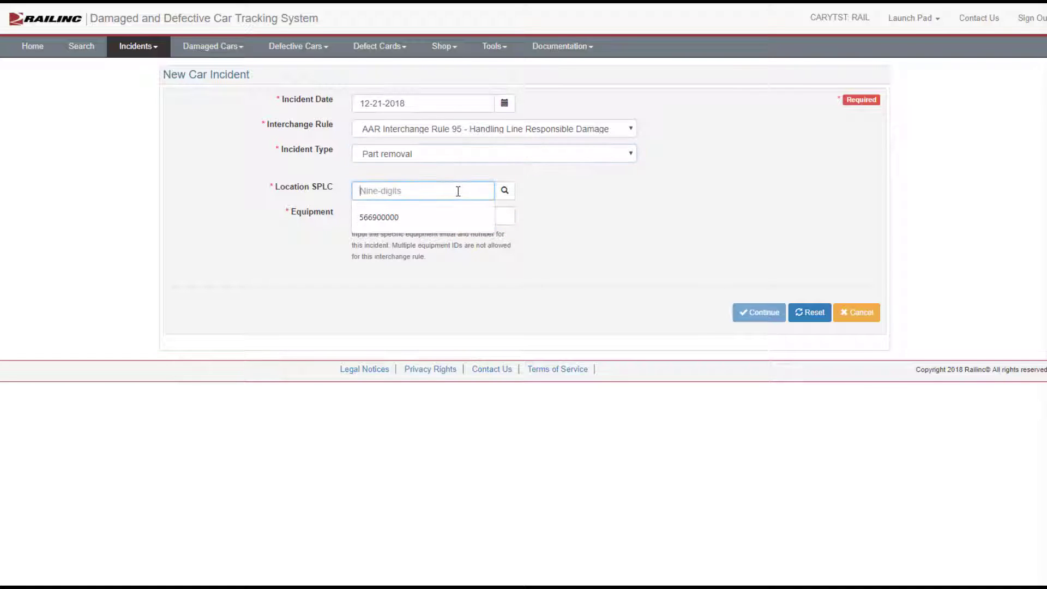
click(432, 217)
click(431, 216)
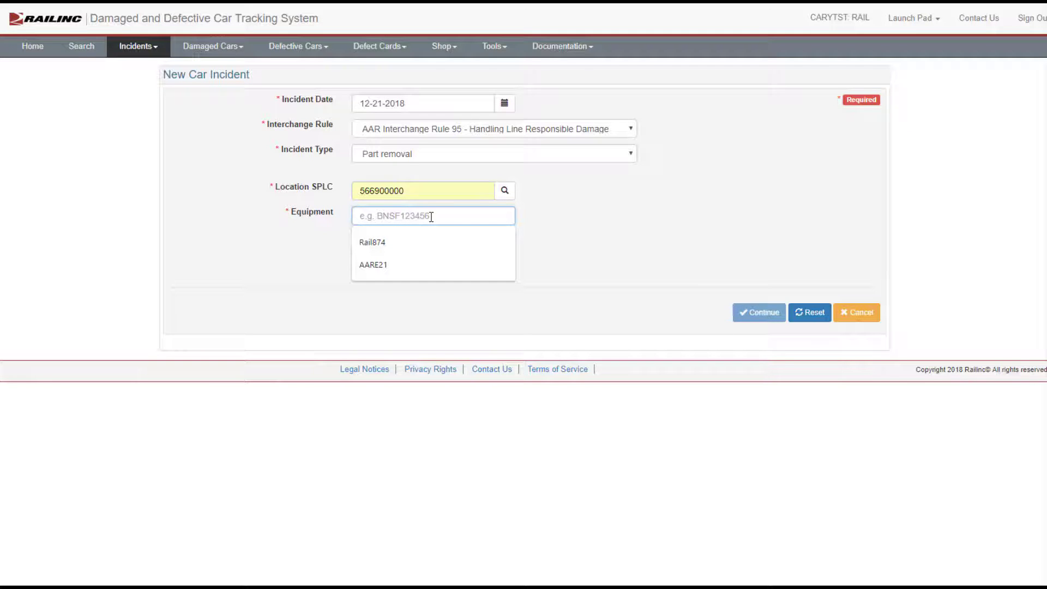
click(407, 242)
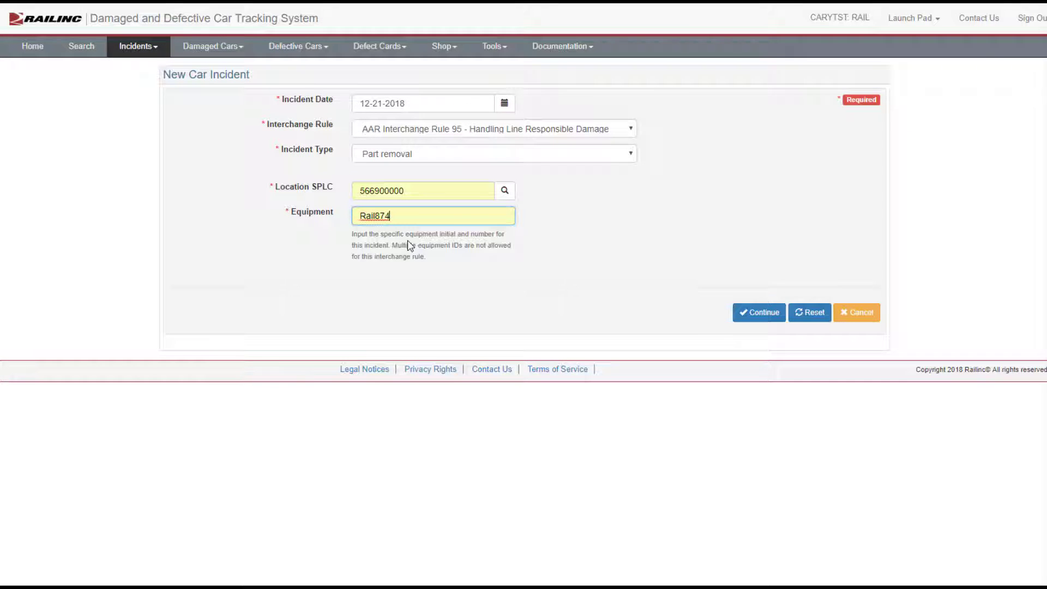
click(745, 315)
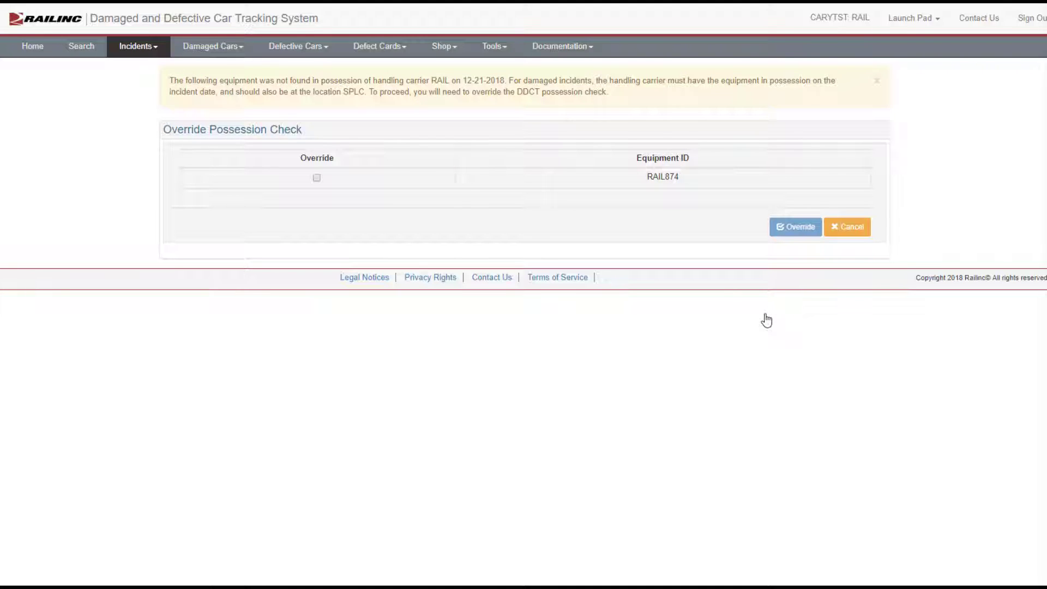
Dismiss the possession notice and override the DDCT possession check for equipment RAIL874.
click(877, 83)
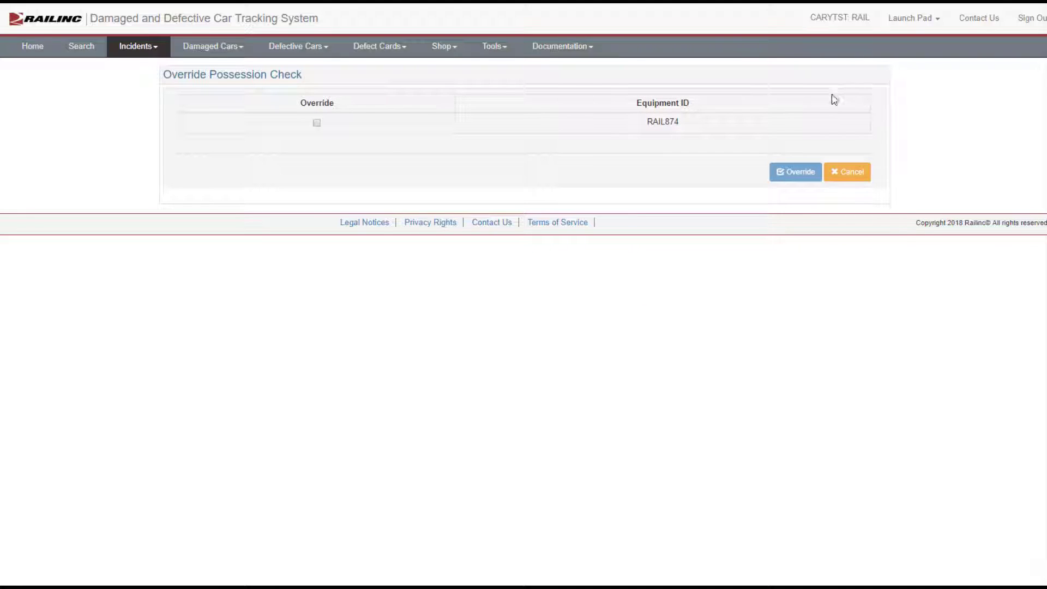
click(316, 122)
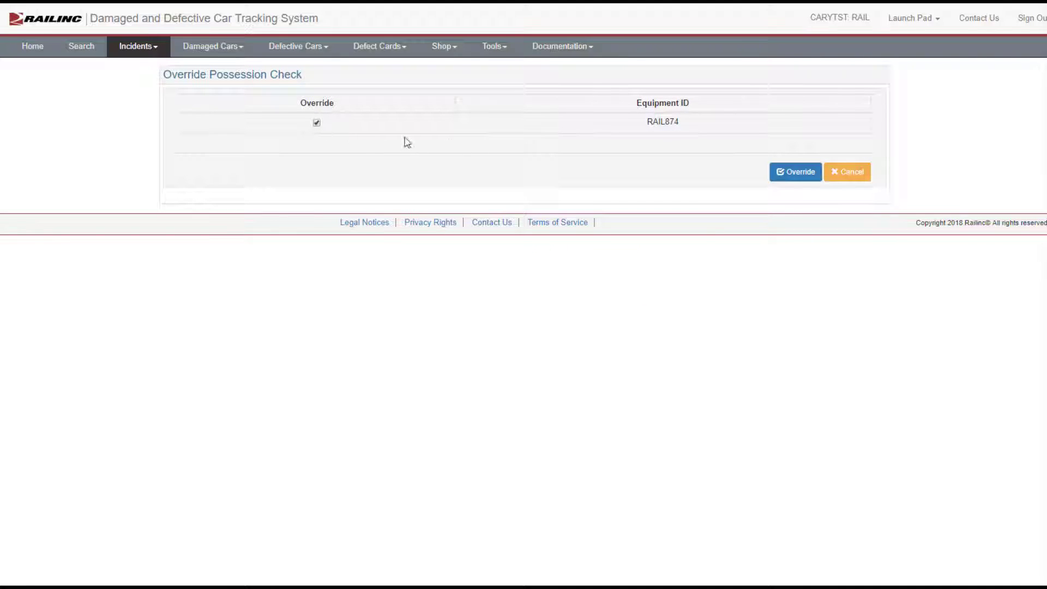
click(781, 172)
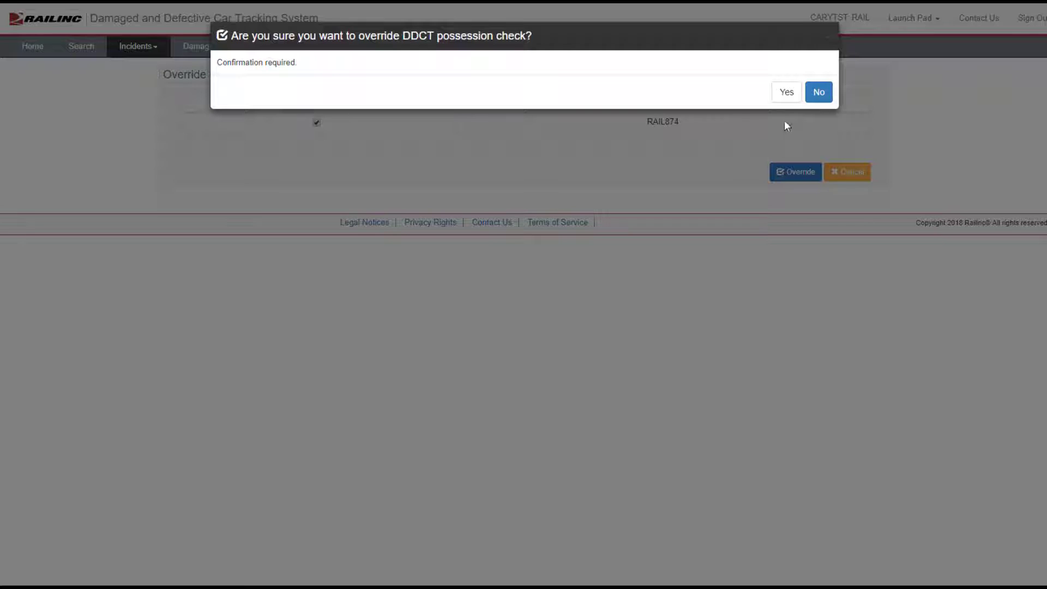
click(787, 92)
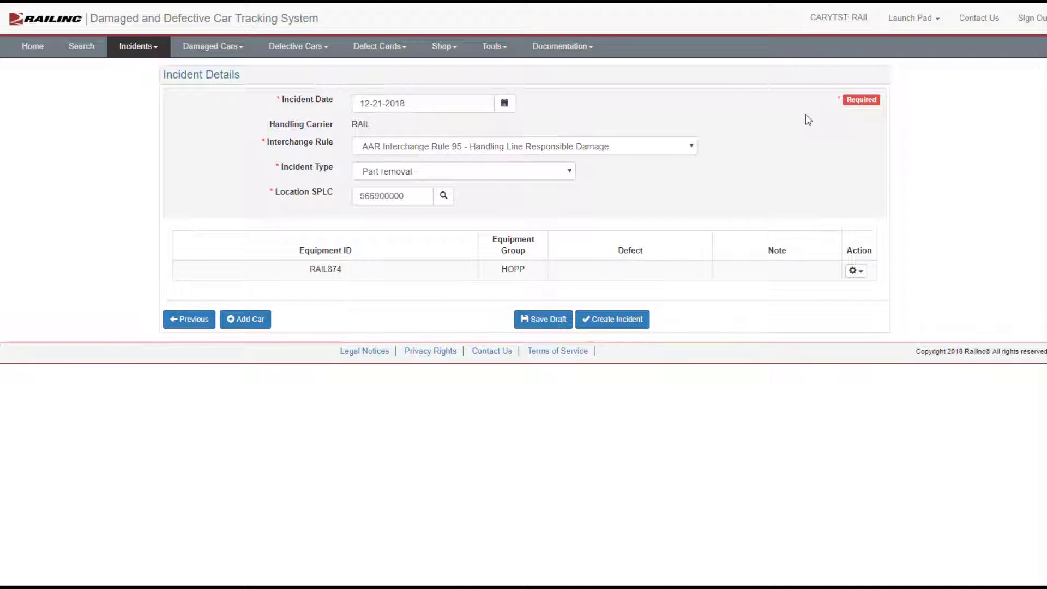
Add the defect C - Clean-out with the description "part removal" to RAIL874 and save it.
click(866, 275)
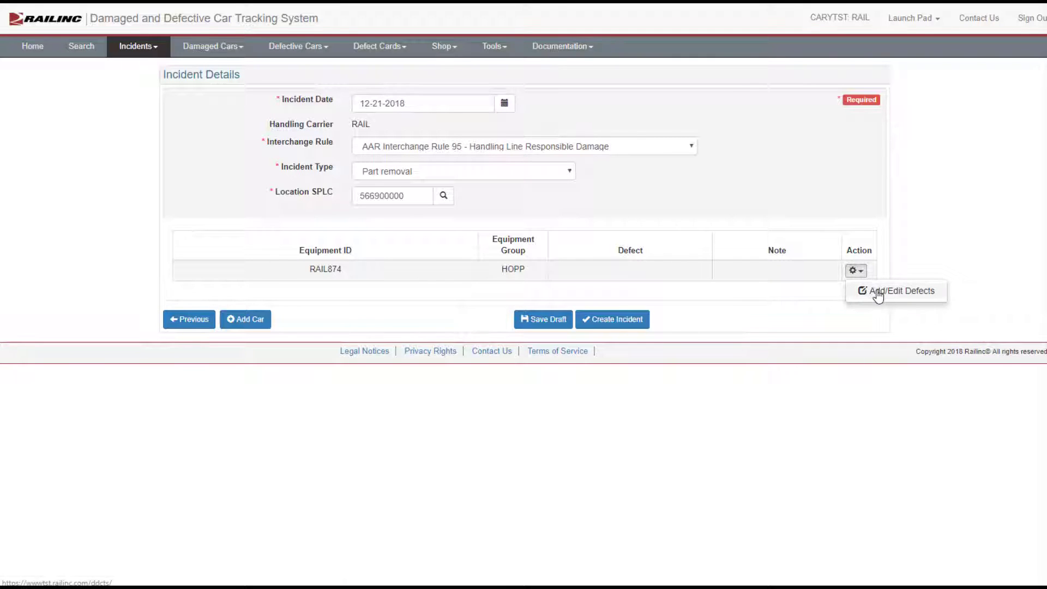
click(878, 295)
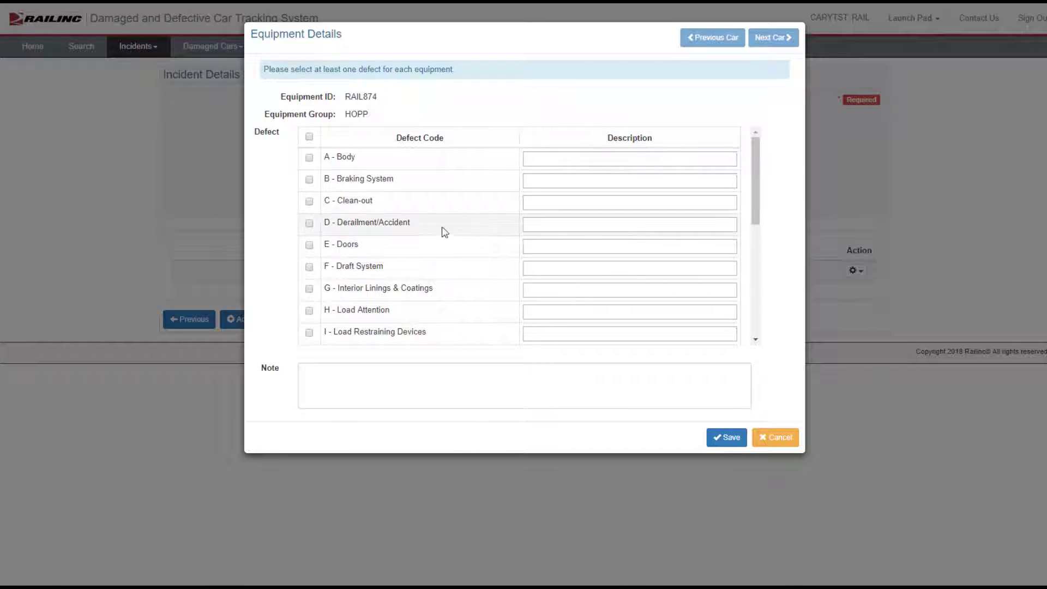
click(311, 202)
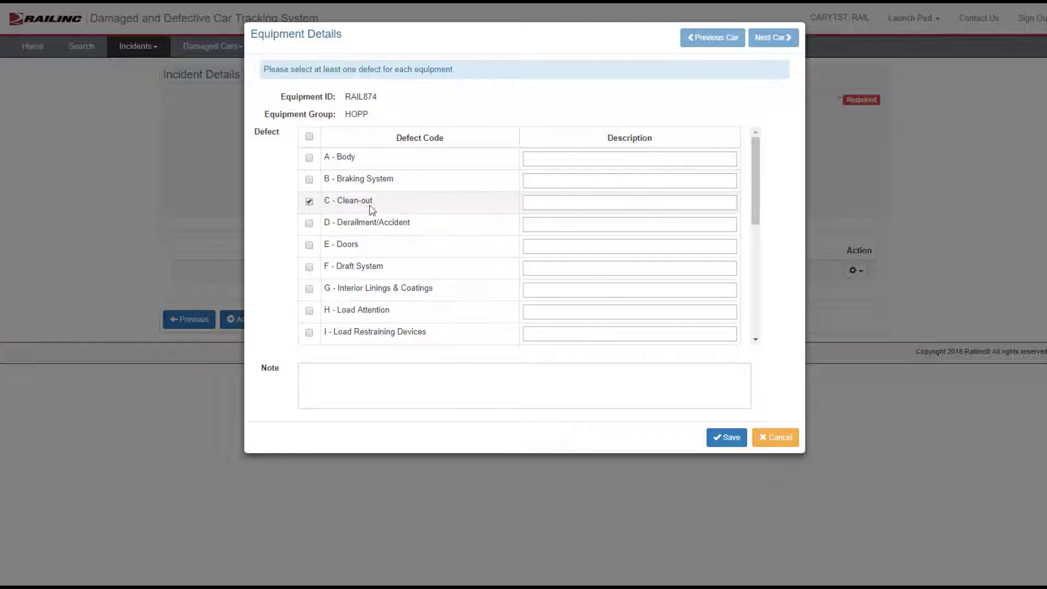
click(544, 200)
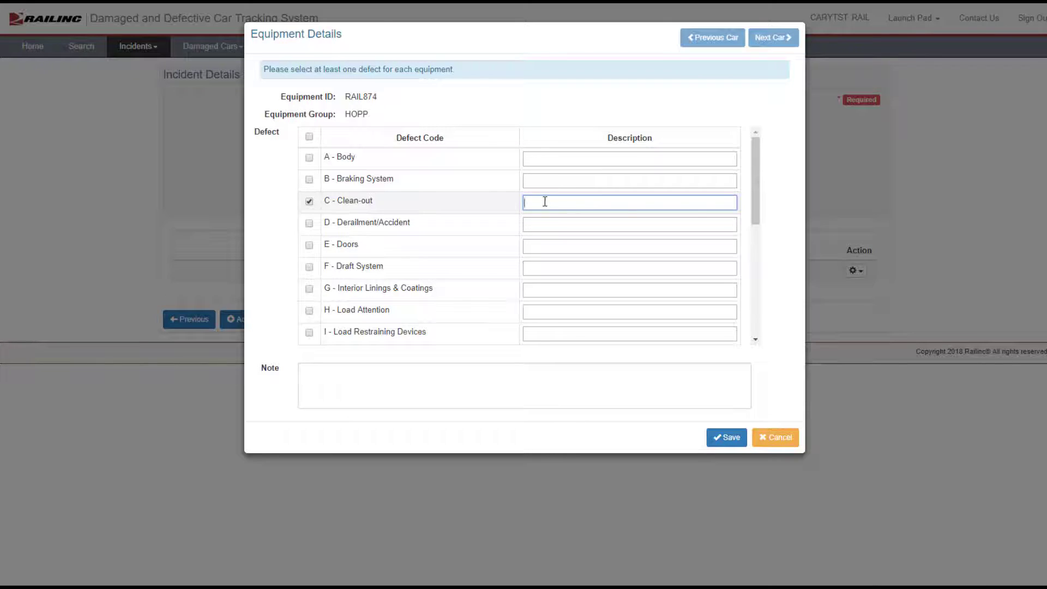
text(part removal)
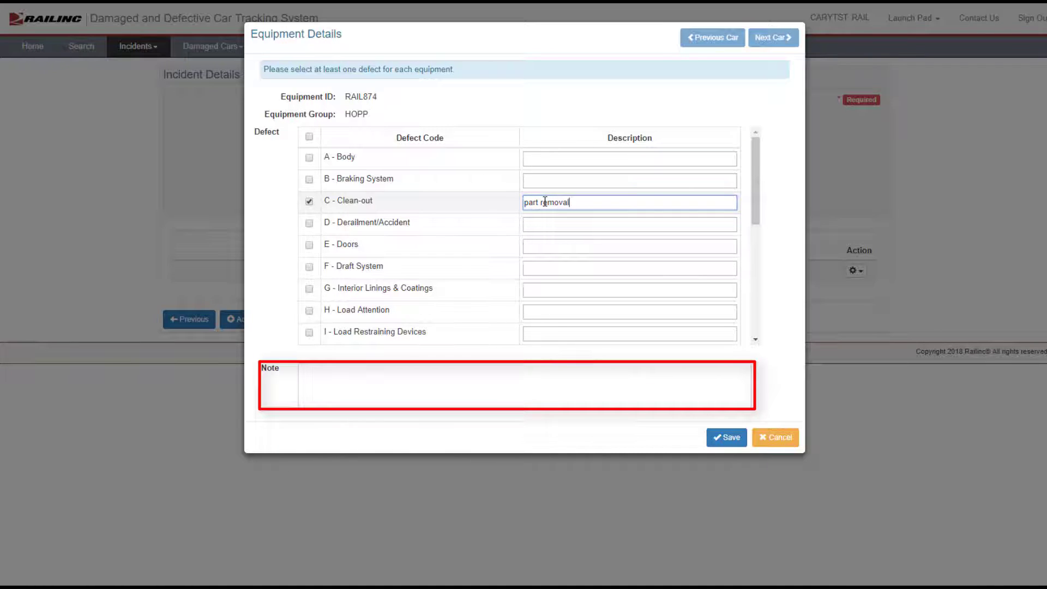
click(736, 443)
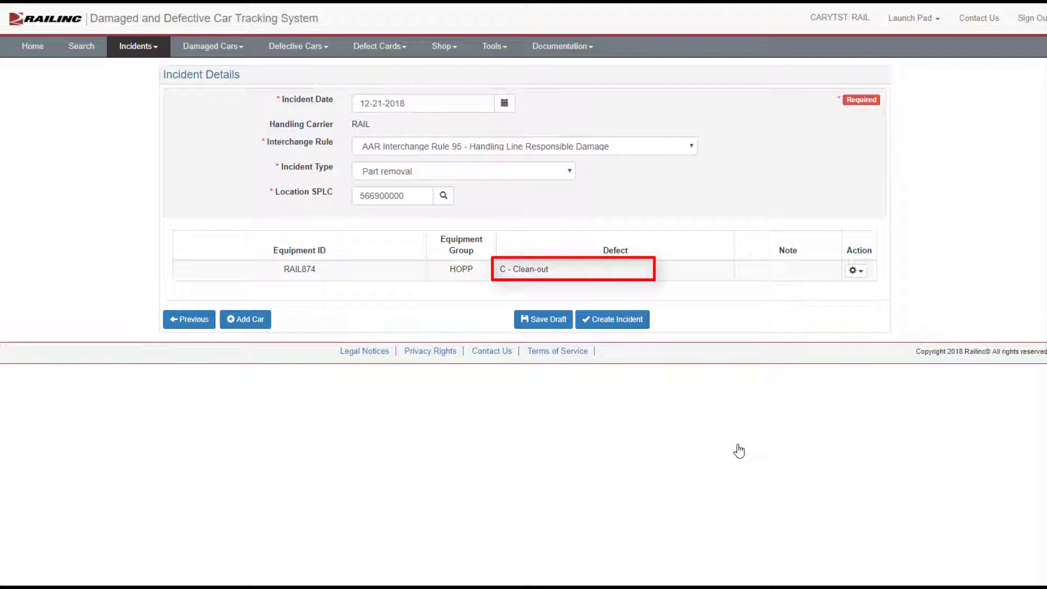
Create the Rule 95 incident, confirm its creation and close its details to return to the home page.
click(641, 322)
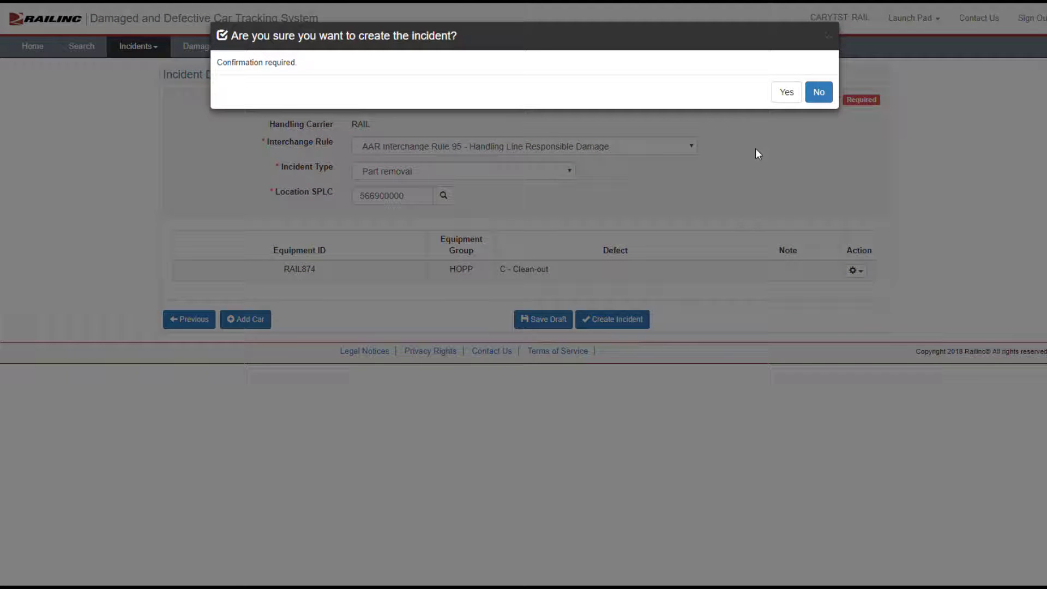
click(786, 92)
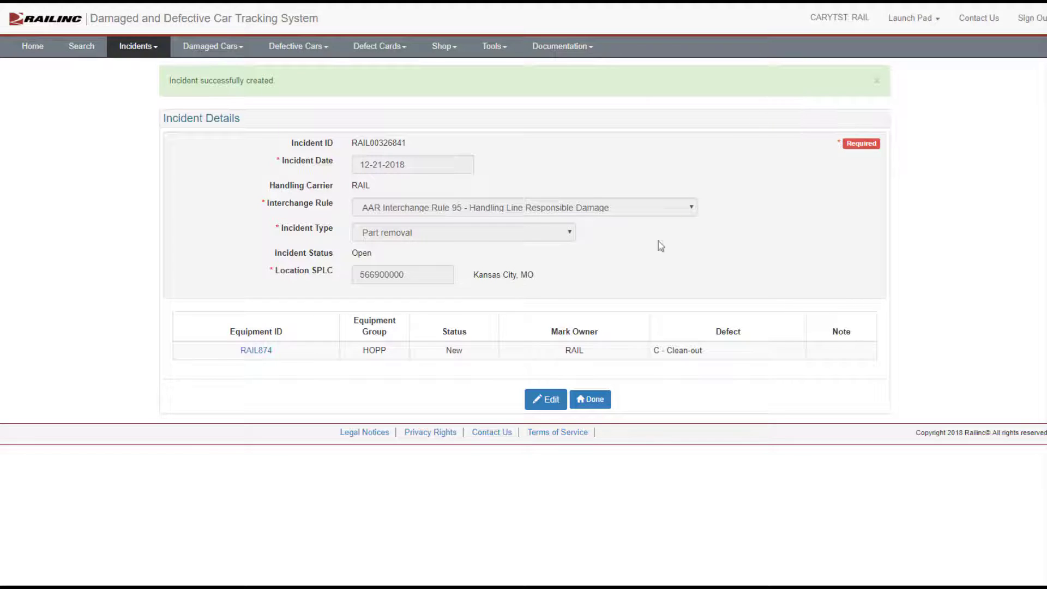
click(591, 399)
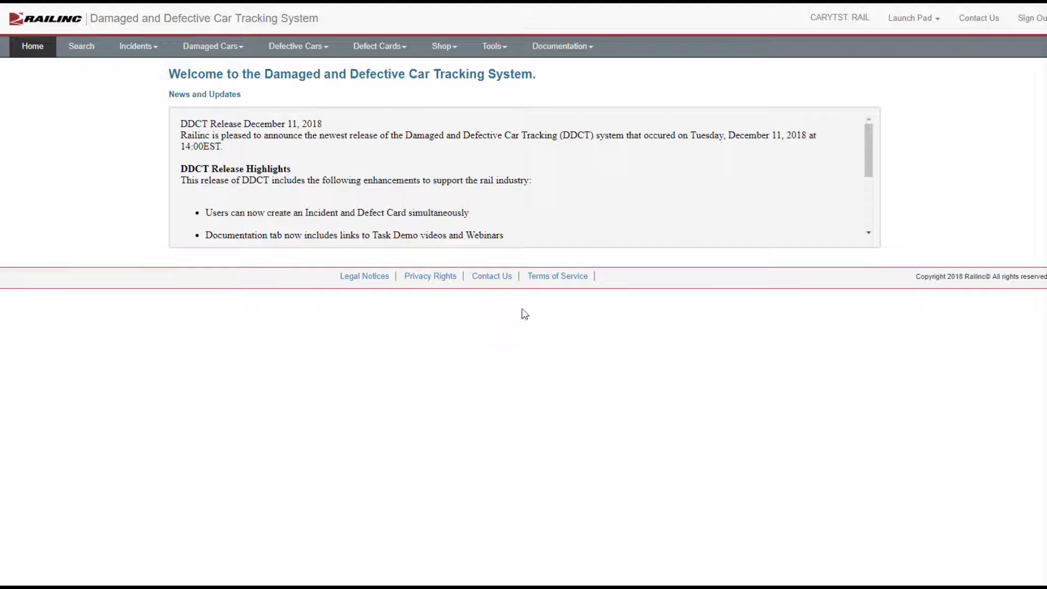
Start a new standalone defect card for equipment ID Rail23.
click(399, 53)
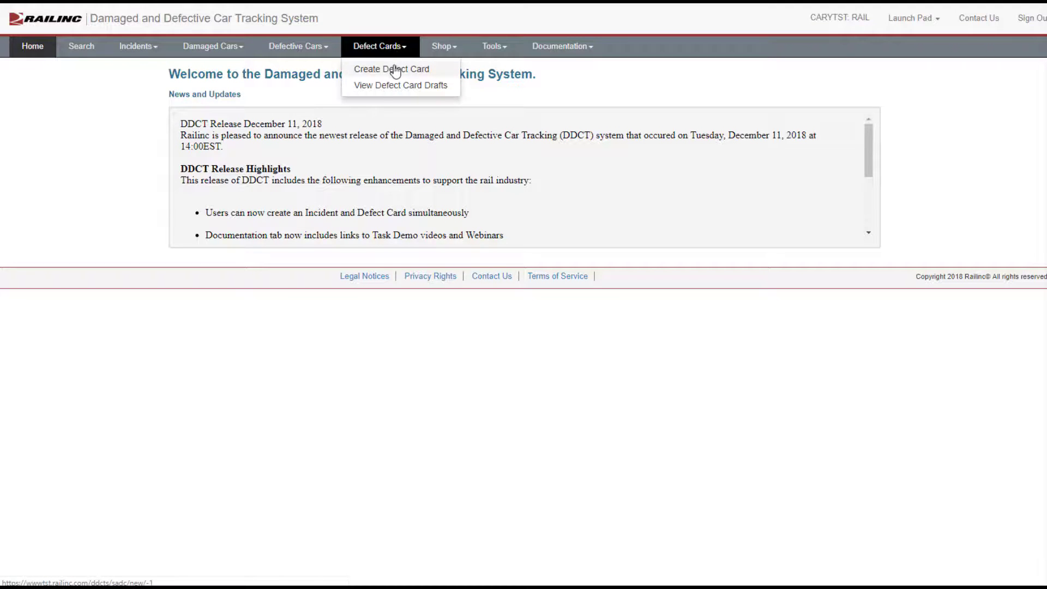
click(394, 70)
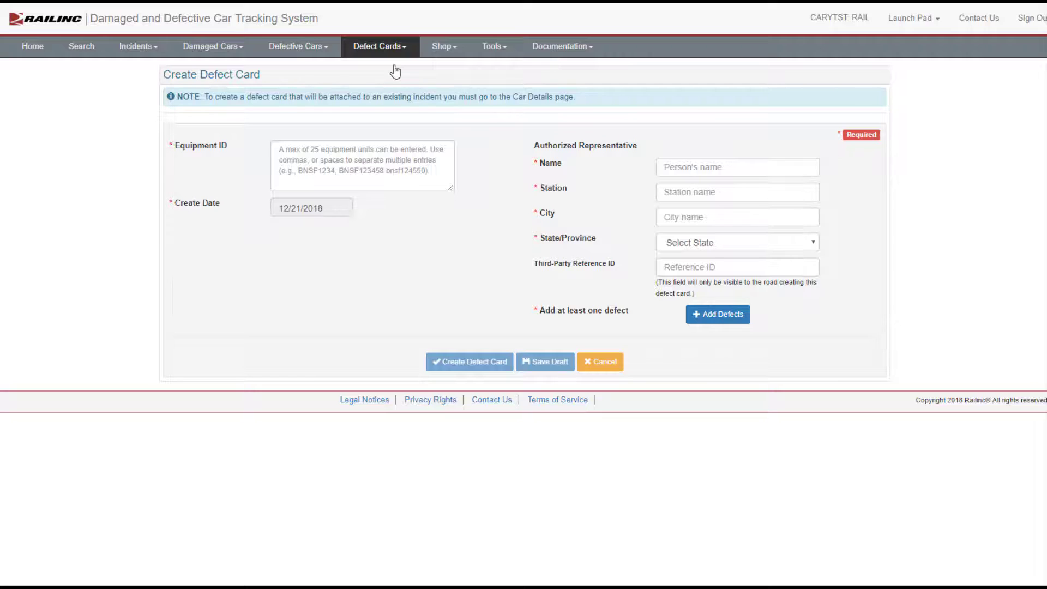
click(366, 153)
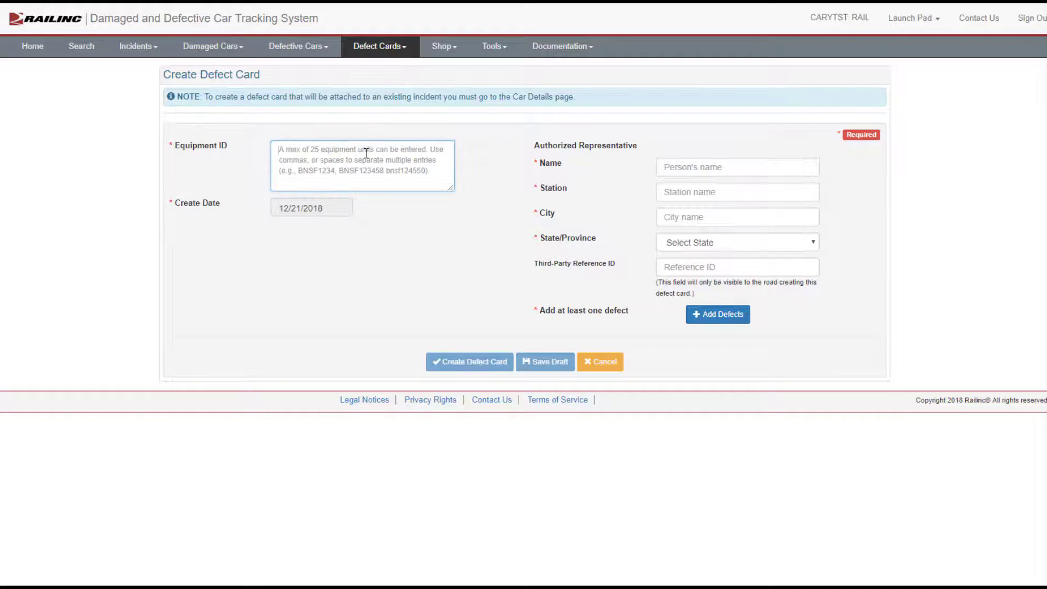
text(Rail23)
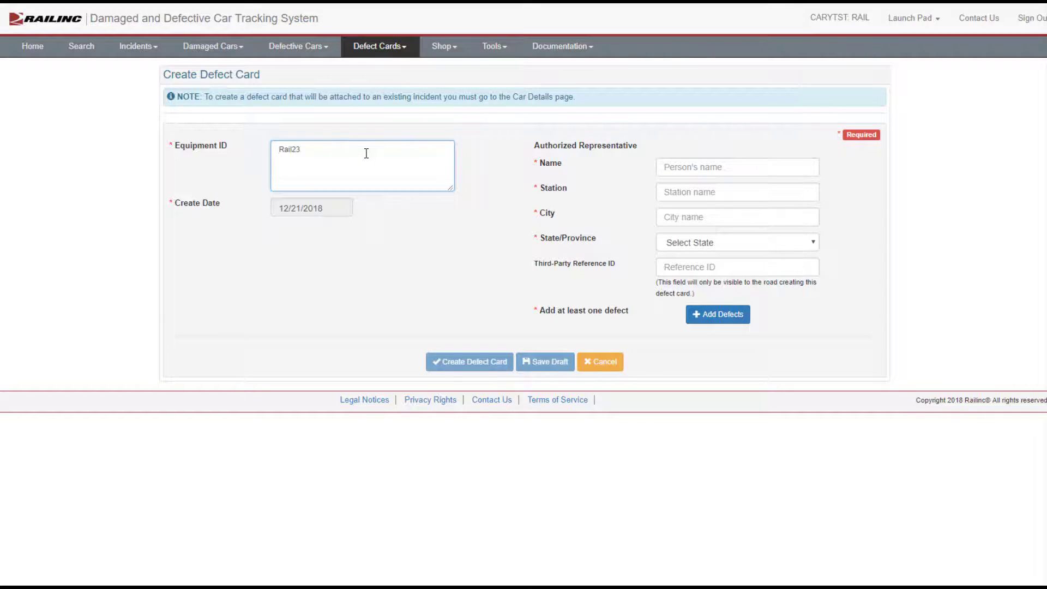
Fill in the authorized representative's name, station Cary, city Cary and state NC - North Carolina on the defect card.
click(670, 168)
click(682, 194)
click(685, 191)
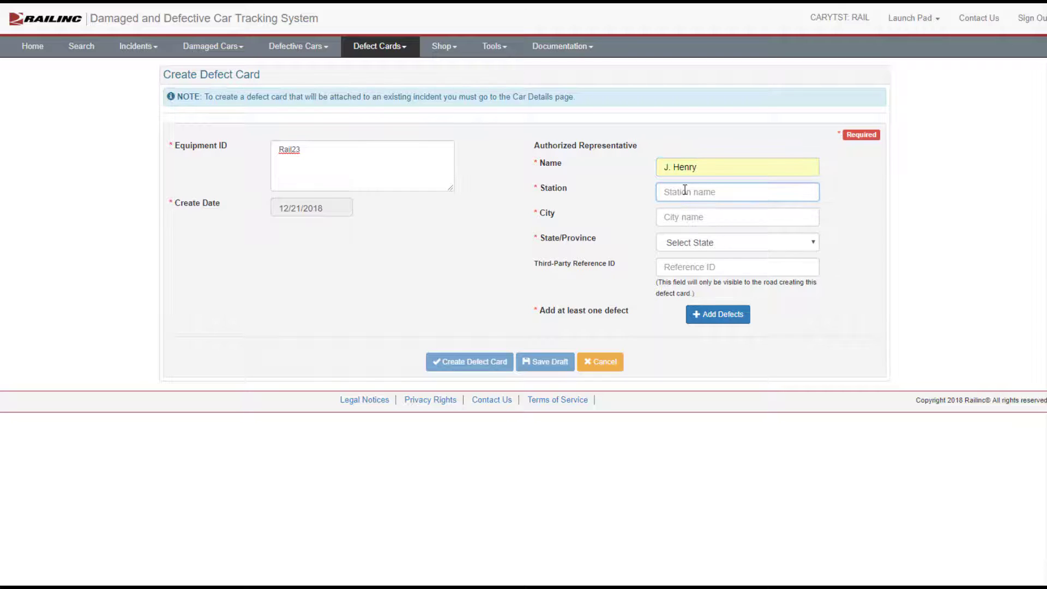
text(Cary)
click(689, 214)
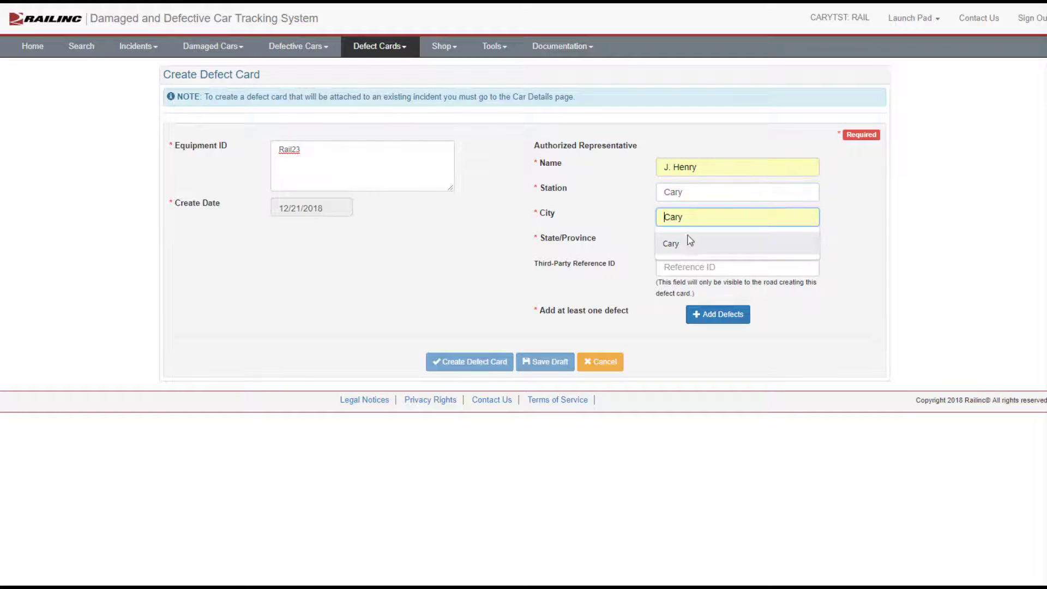
click(689, 242)
click(686, 241)
scroll(691, 283, down, 8)
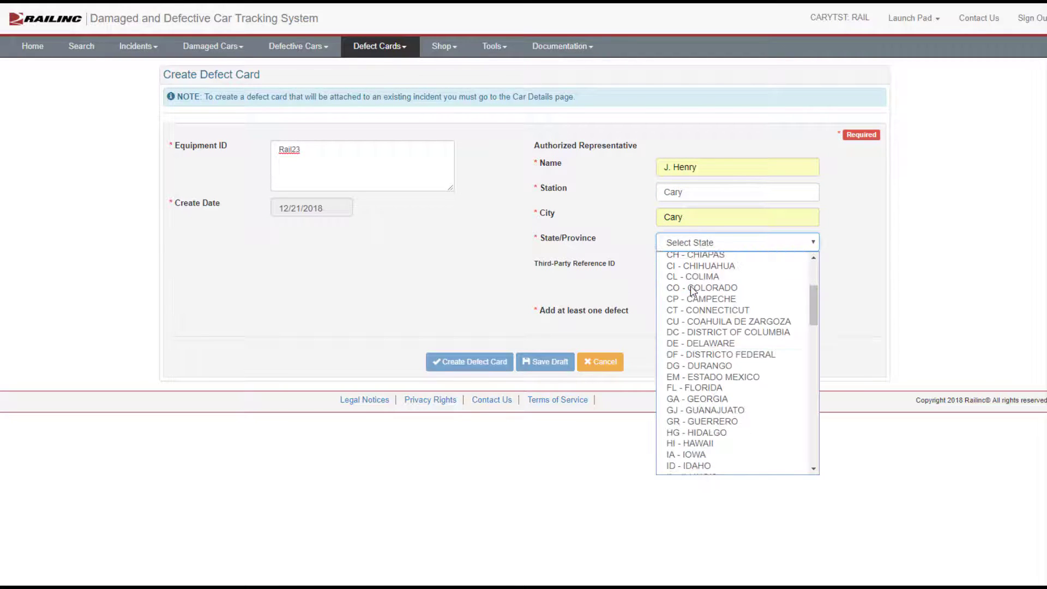
scroll(692, 289, down, 3)
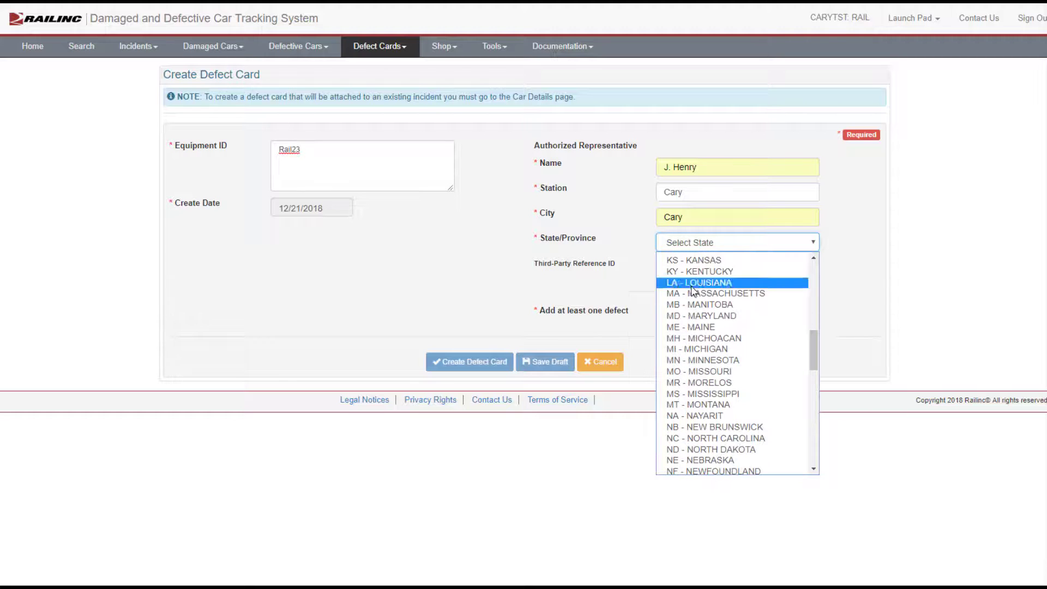
click(701, 436)
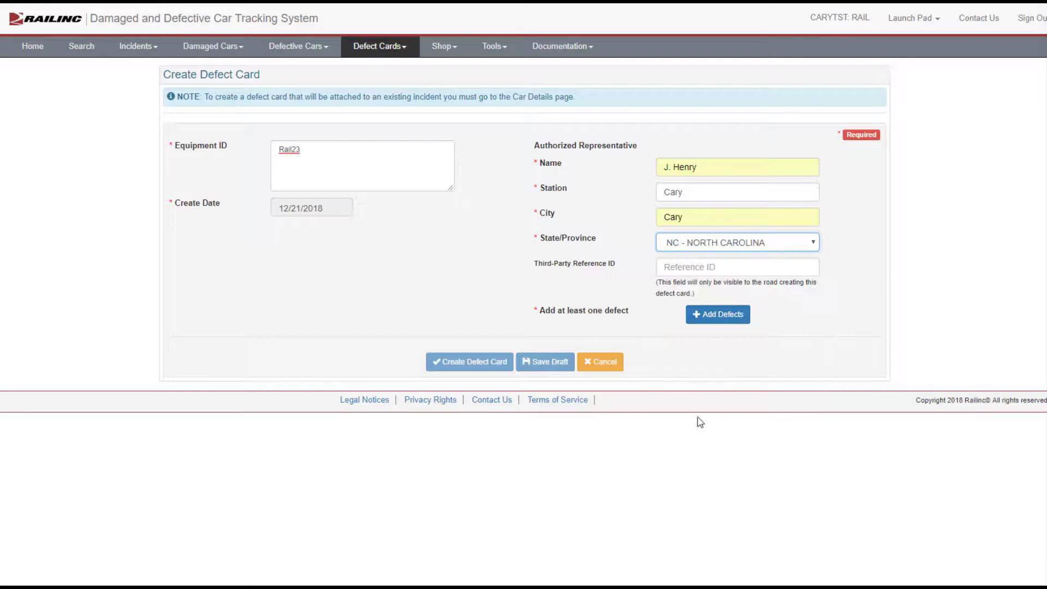
Add "Bent coupler" as defect item 1, save it and proceed to the defect card's review page.
click(708, 323)
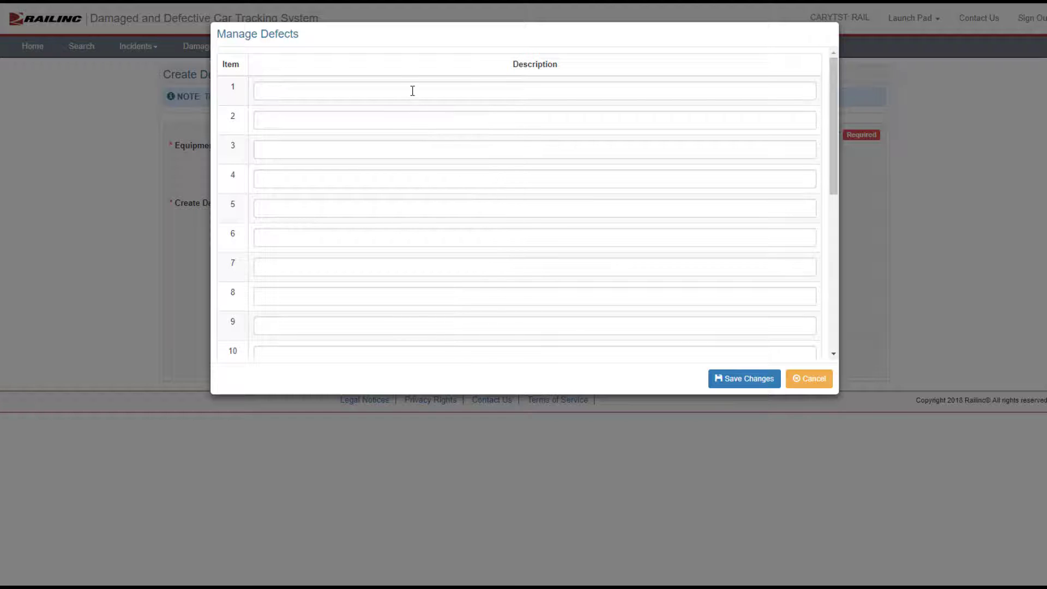
click(413, 90)
text(Bent coupler)
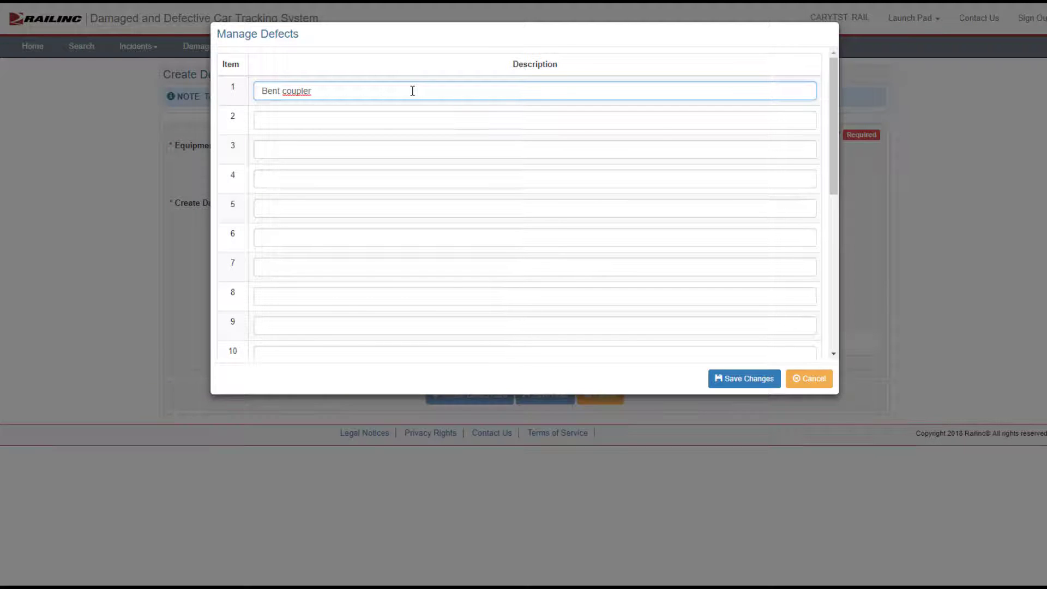
click(740, 379)
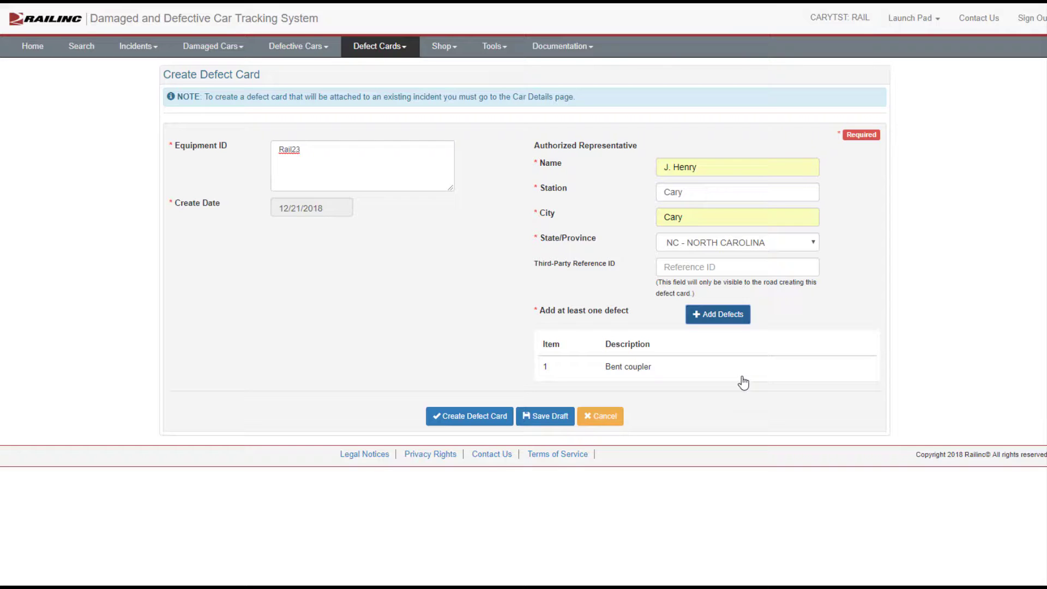
click(466, 417)
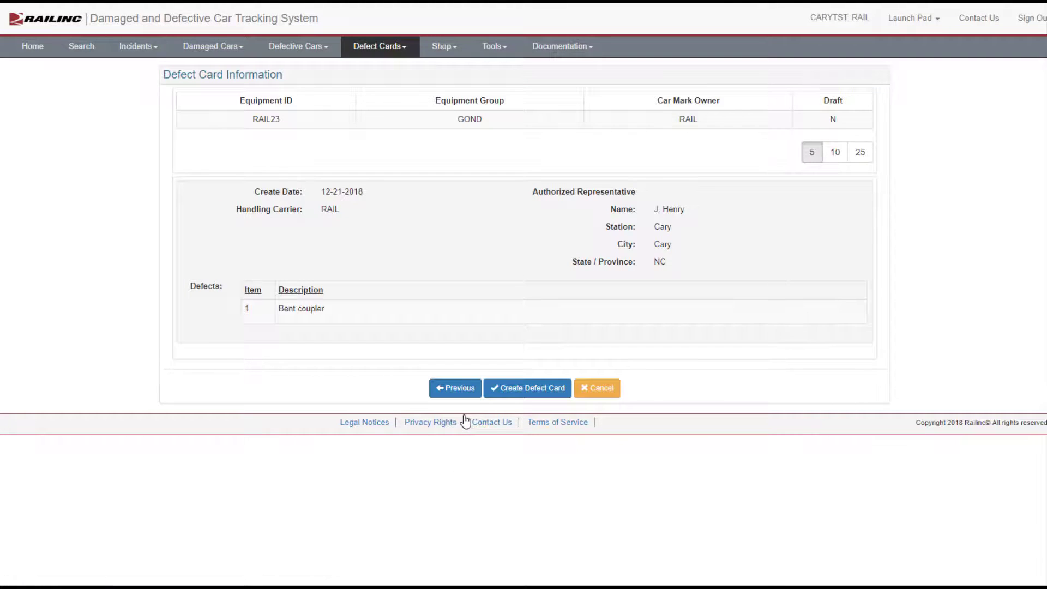
Create the RAIL23 defect card, confirm its final creation and return to the home page.
click(533, 390)
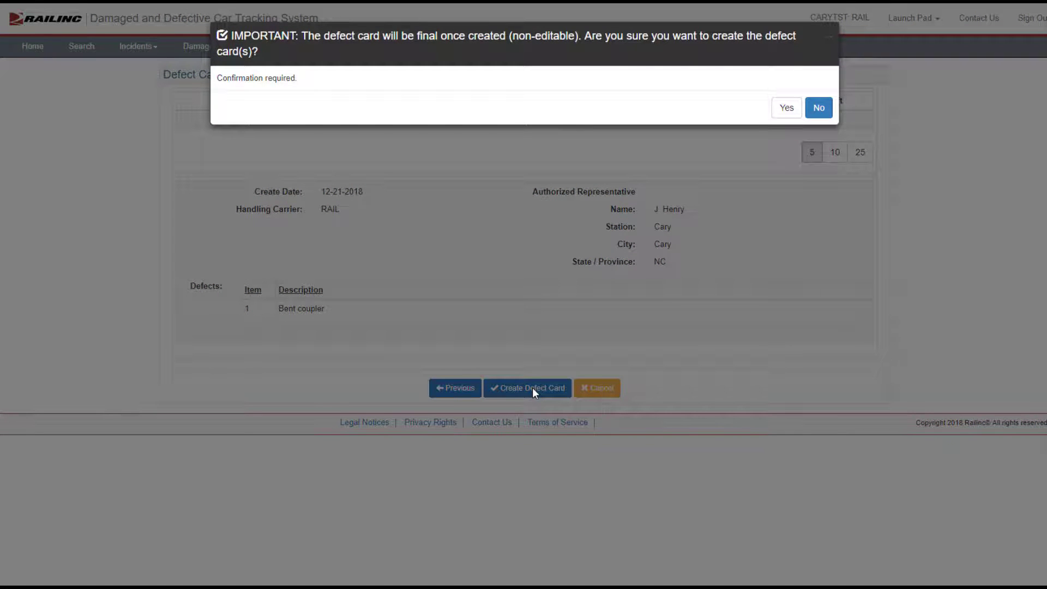
click(784, 107)
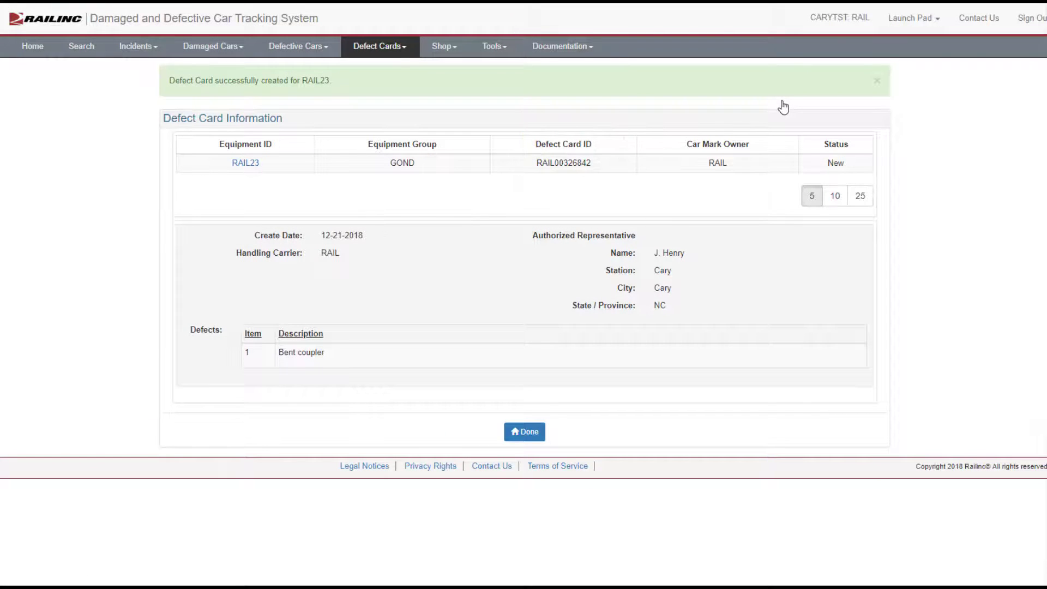
click(526, 432)
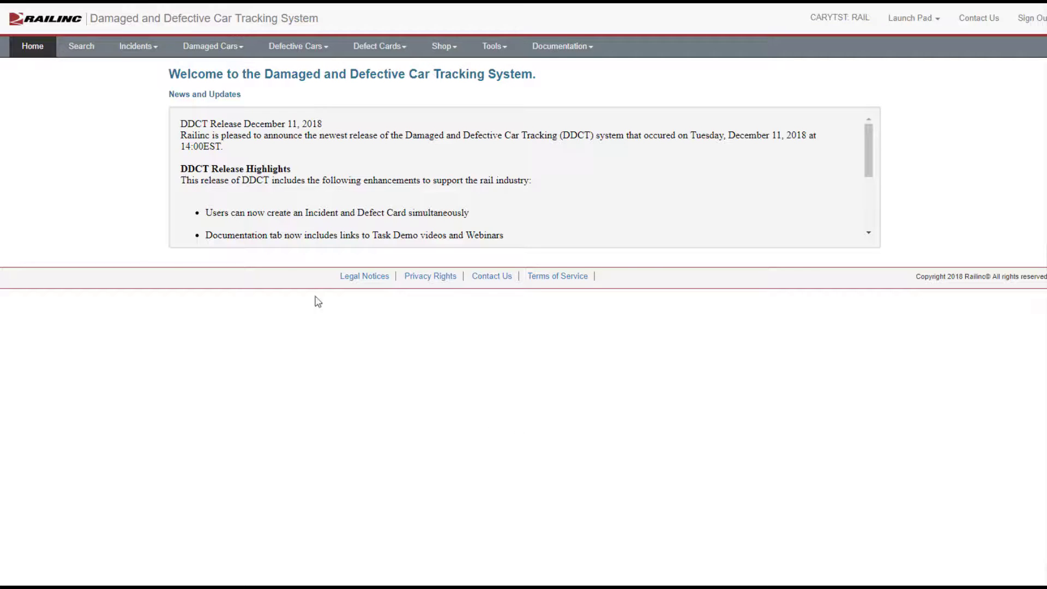
Search for only Rule 95 incidents with the defect type C - Clean-out.
click(86, 53)
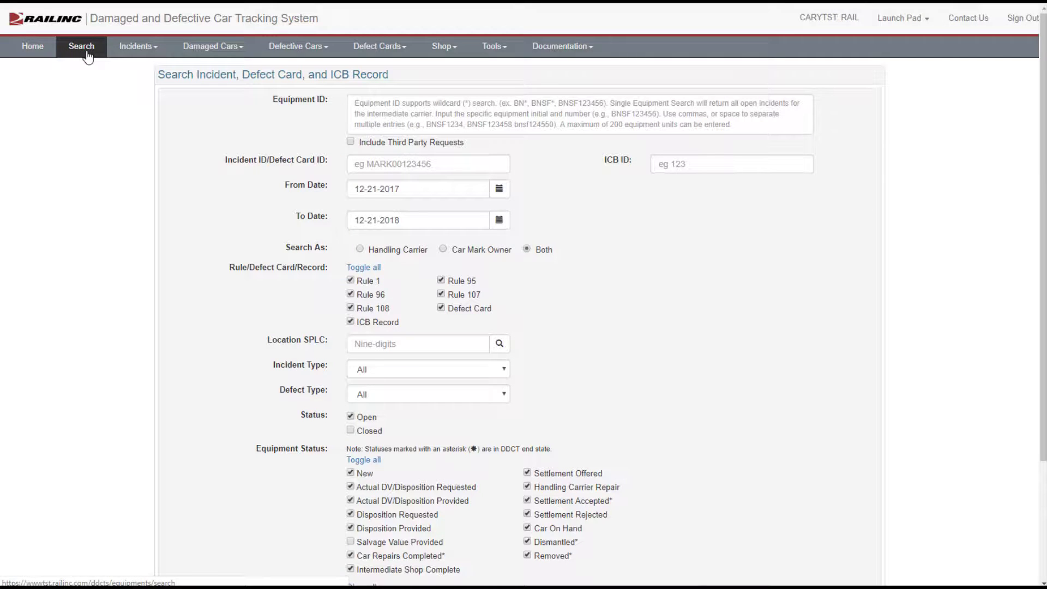
click(370, 267)
click(441, 280)
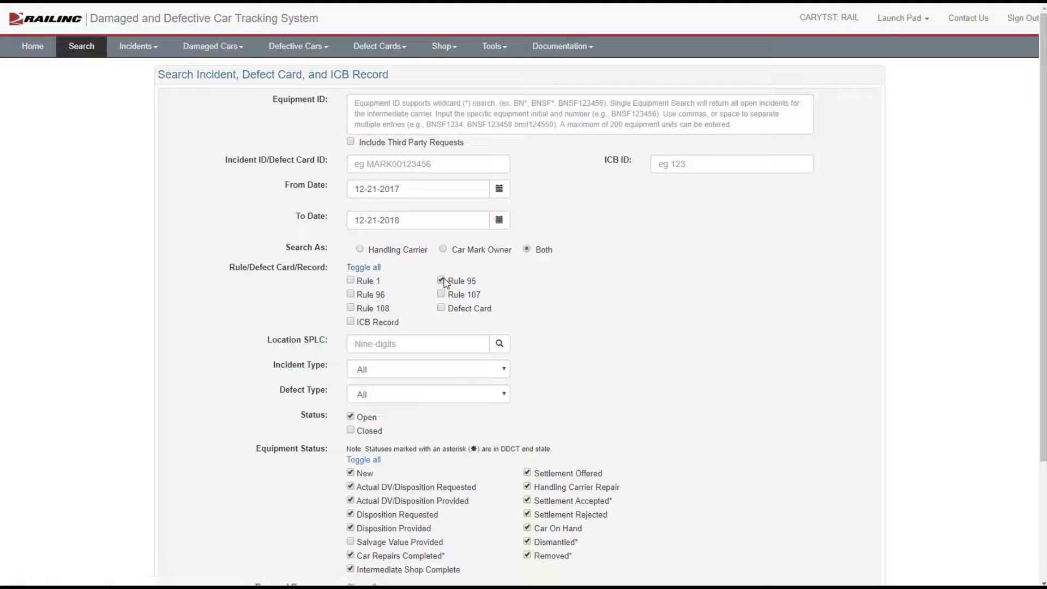
click(441, 394)
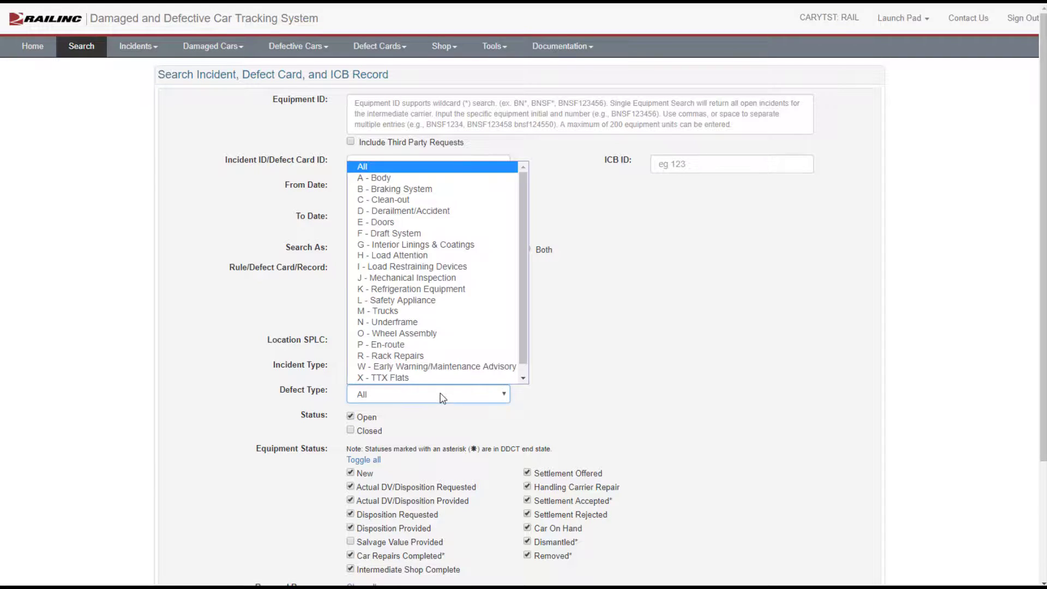
click(387, 200)
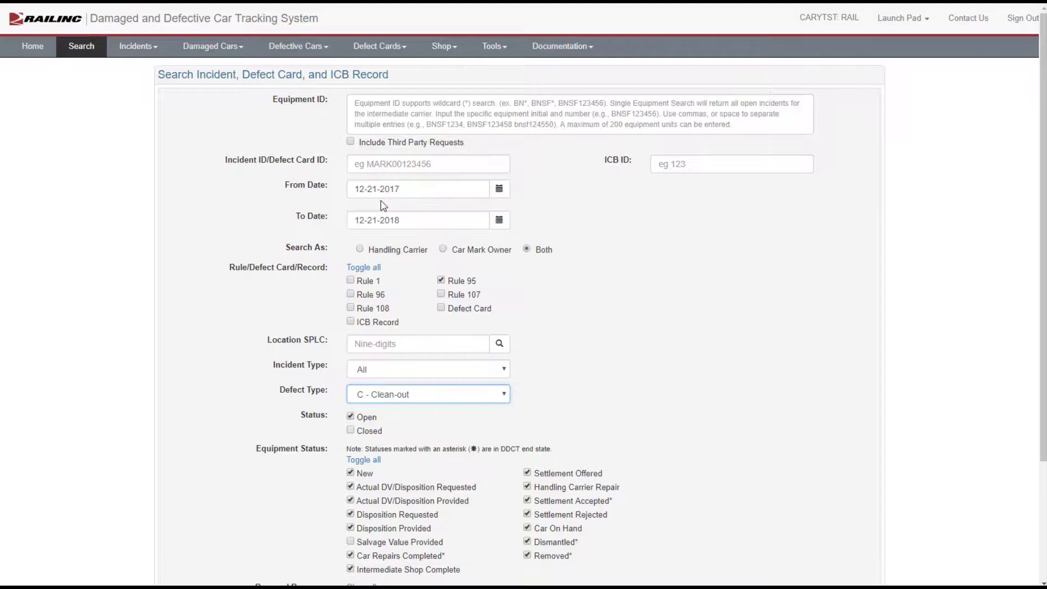
scroll(509, 387, down, 3)
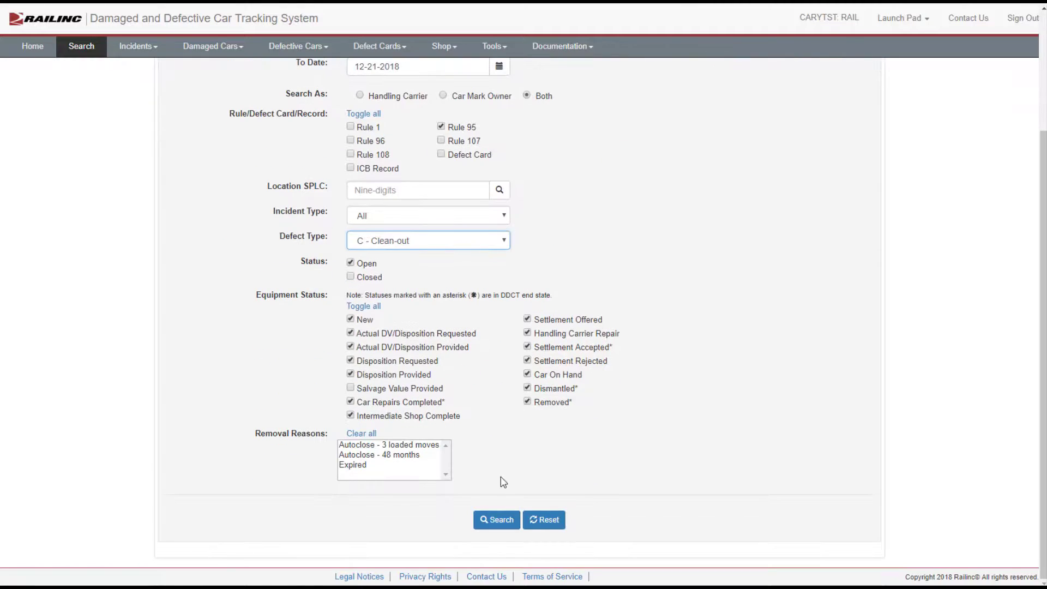
click(497, 521)
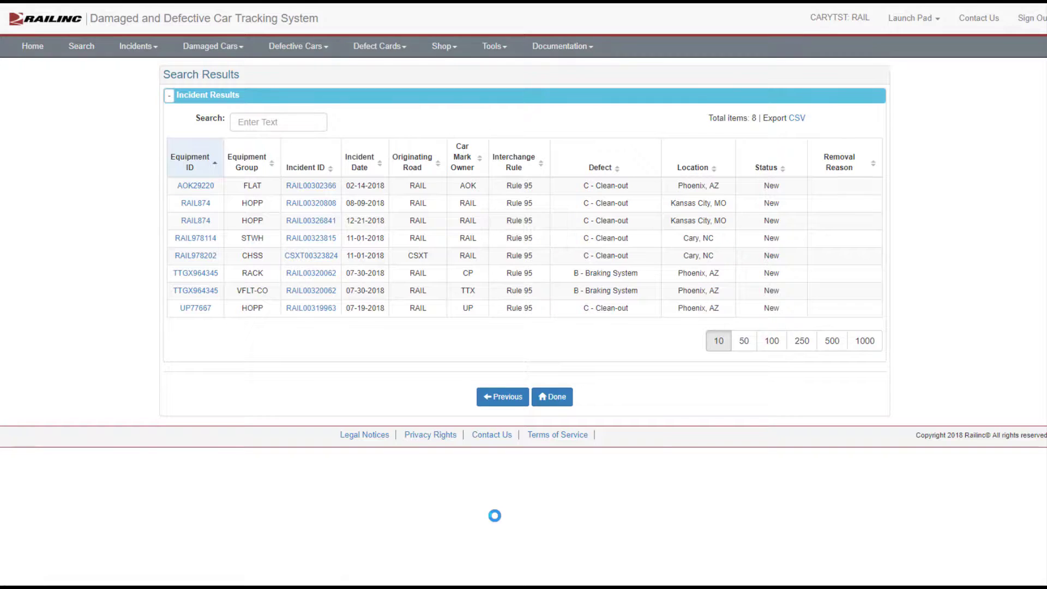
Open the car details of RAIL874 from the 08-09-2018 incident and bring up its defect card creation form.
click(200, 204)
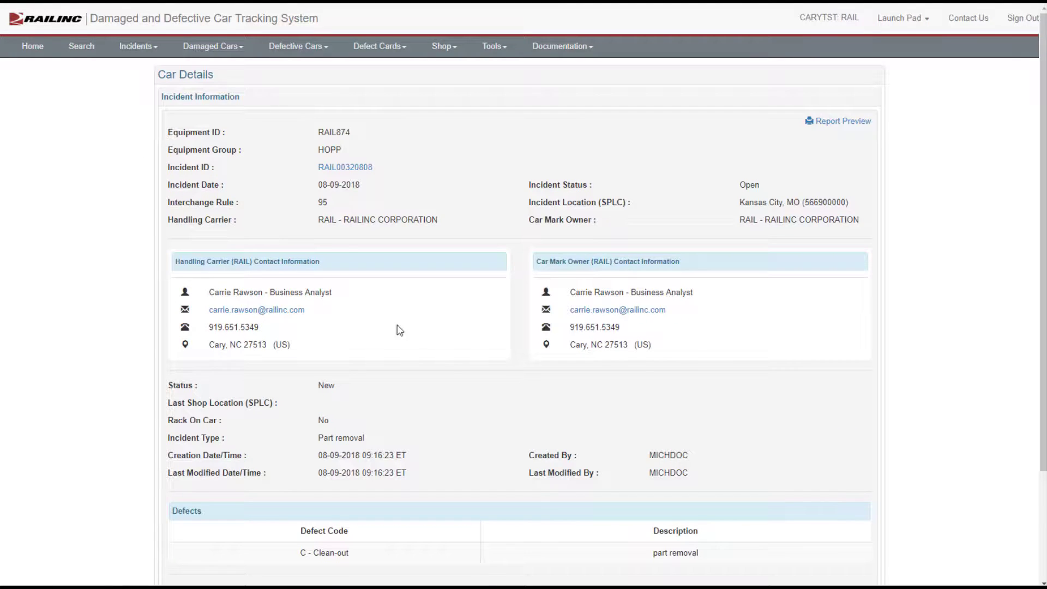
scroll(452, 358, down, 3)
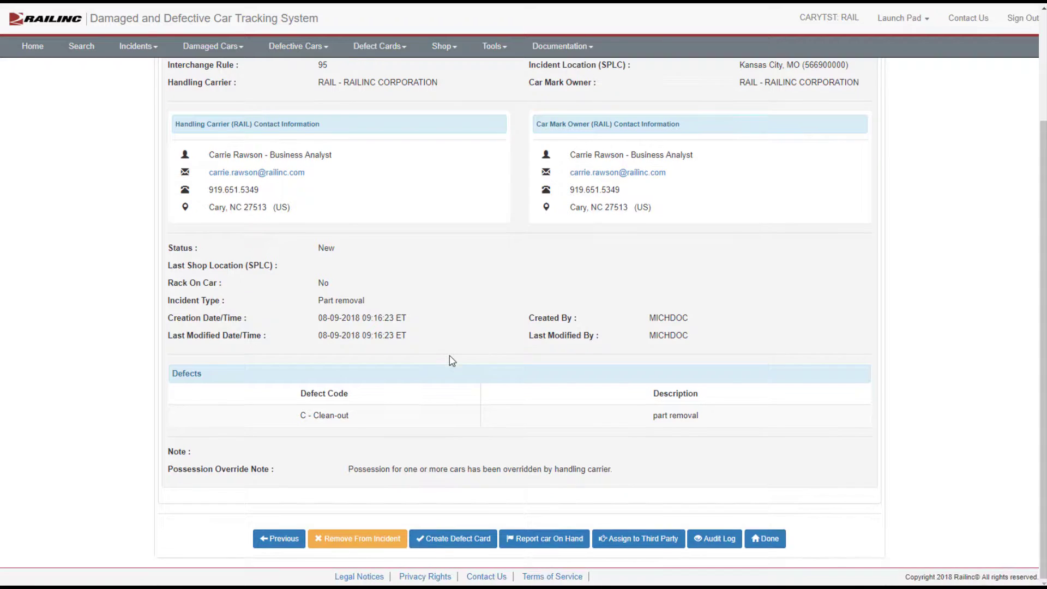
click(457, 539)
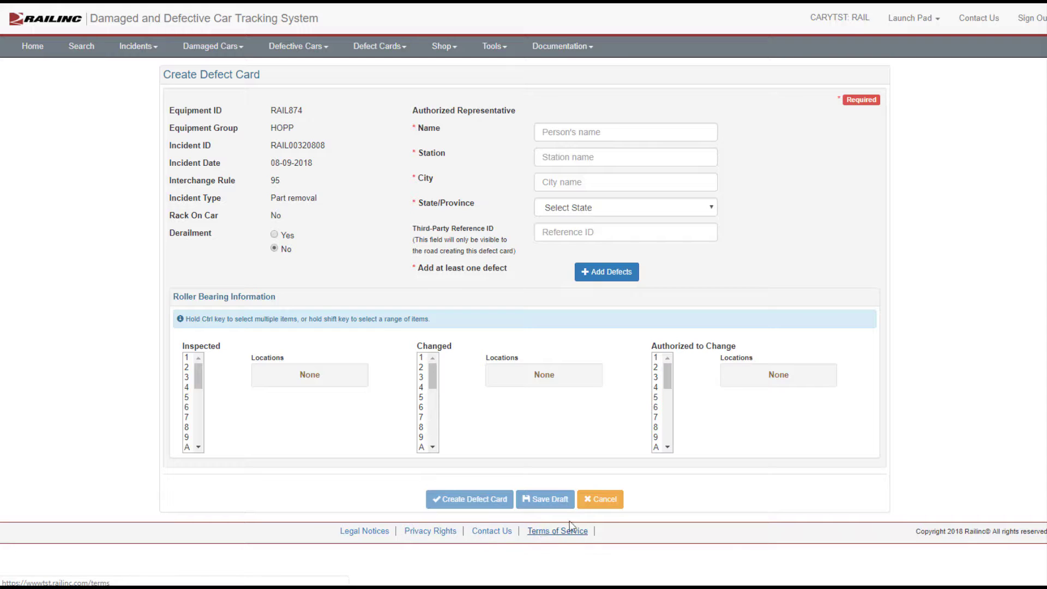
Cancel the RAIL874 defect card form and close the car details to return to the home page.
click(606, 502)
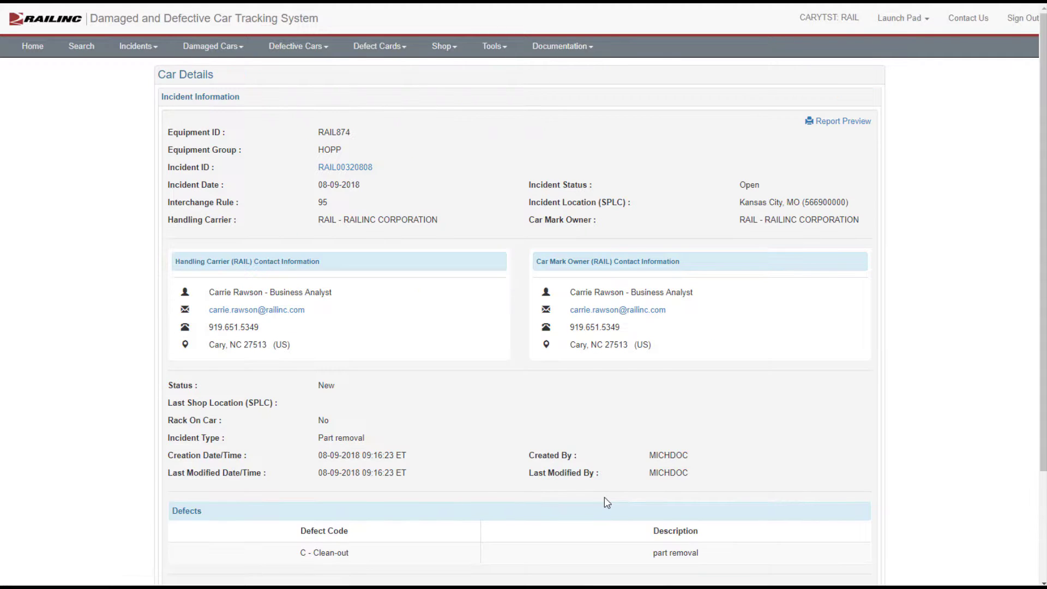
scroll(608, 503, down, 3)
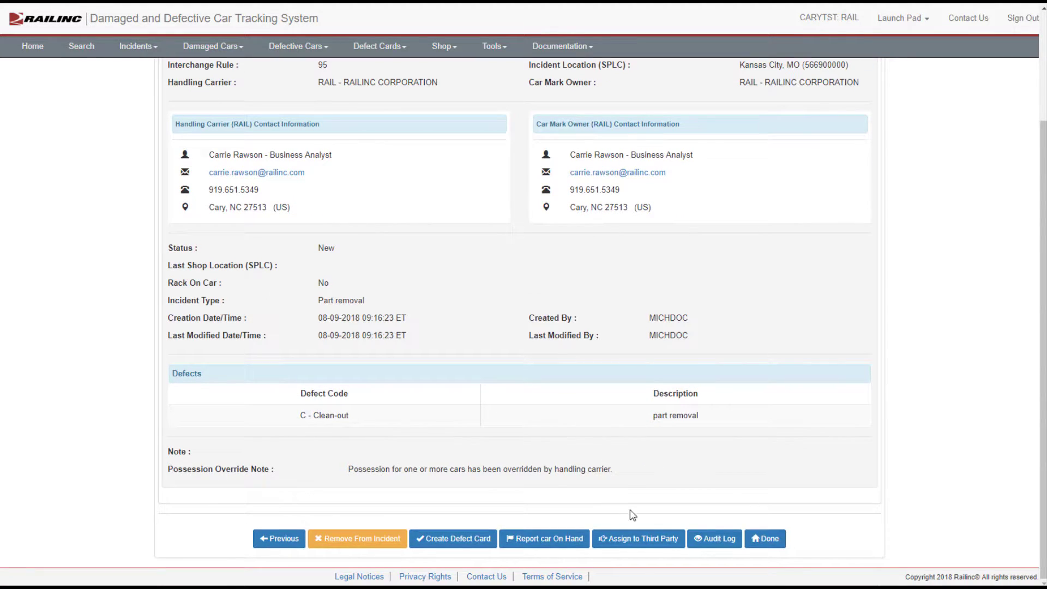
click(764, 540)
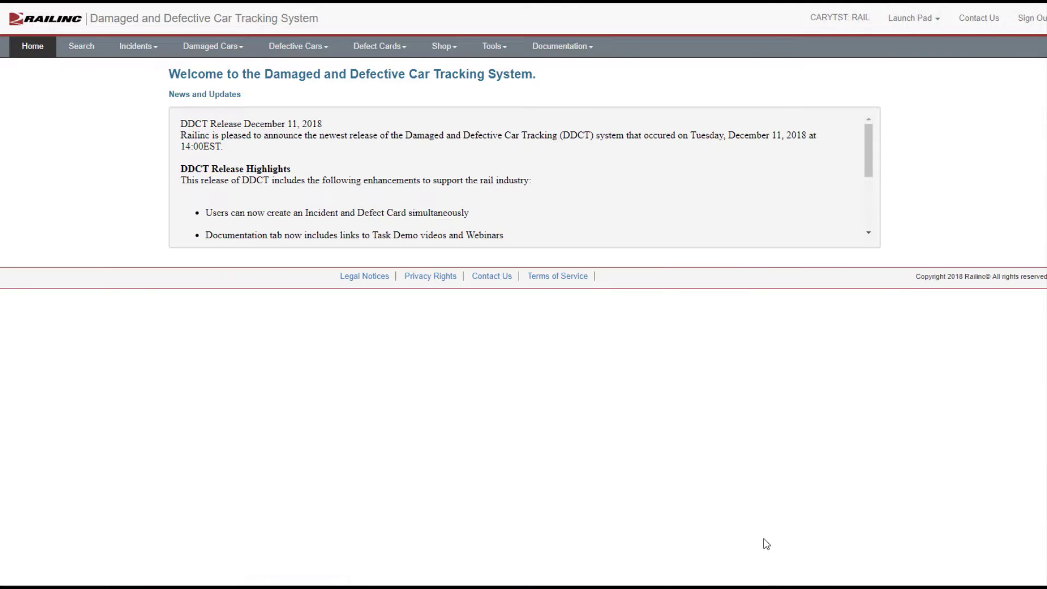